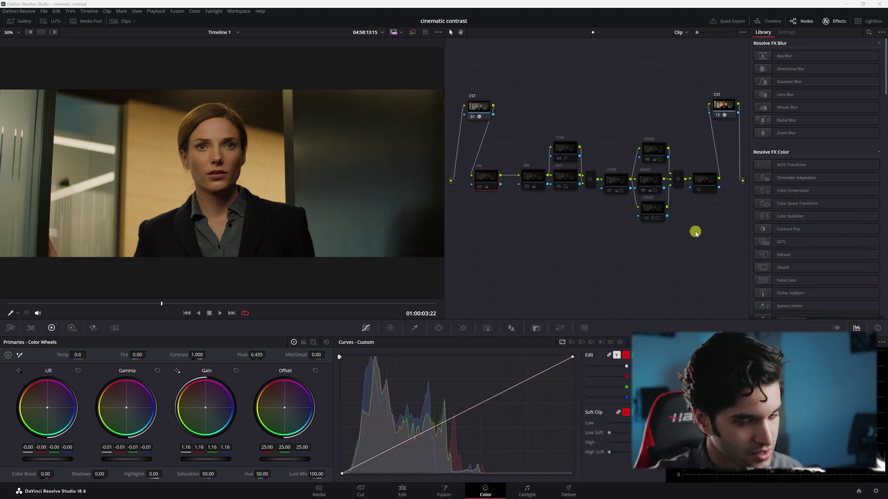
# Compare the input and output colour space transform settings, then shift the PRI and WB nodes left.
pyautogui.click(476, 111)
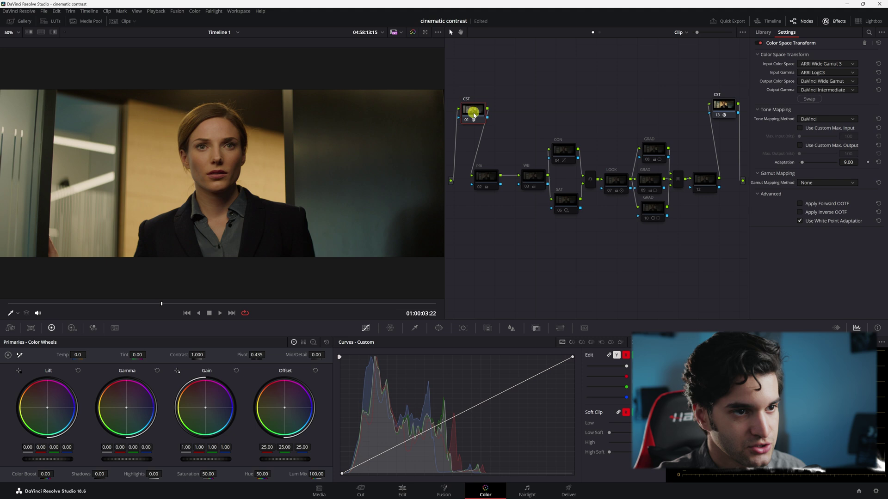
pyautogui.click(722, 105)
pyautogui.click(476, 113)
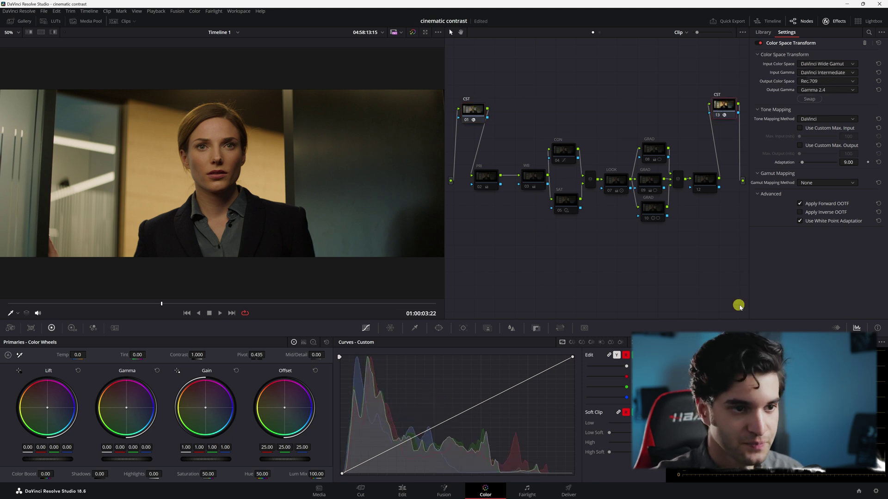
pyautogui.moveTo(480, 176); pyautogui.dragTo(471, 177)
pyautogui.moveTo(530, 180); pyautogui.dragTo(518, 180)
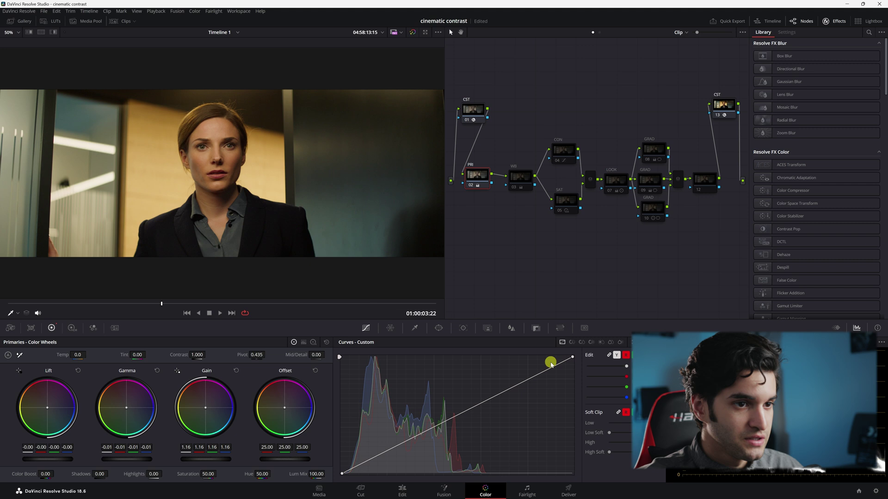
# Shift the WB, SAT and CON nodes left so they line up in the tree.
pyautogui.moveTo(517, 180); pyautogui.dragTo(511, 178)
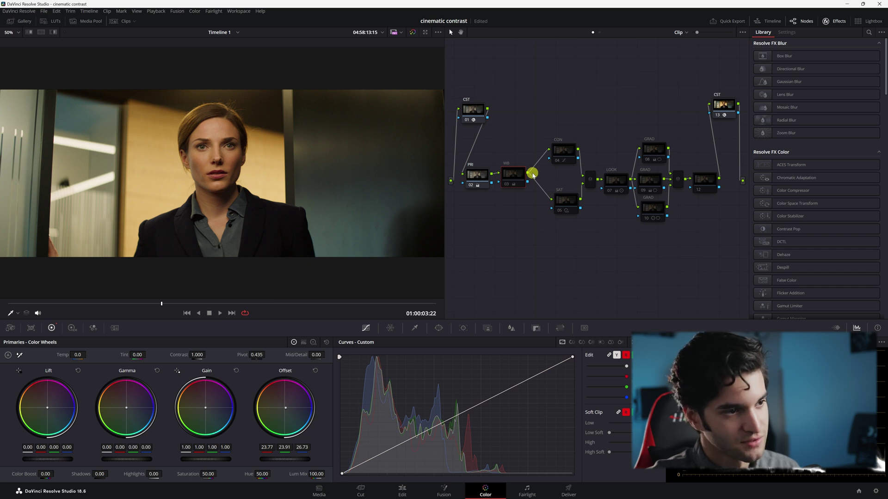
pyautogui.moveTo(565, 207); pyautogui.dragTo(559, 208)
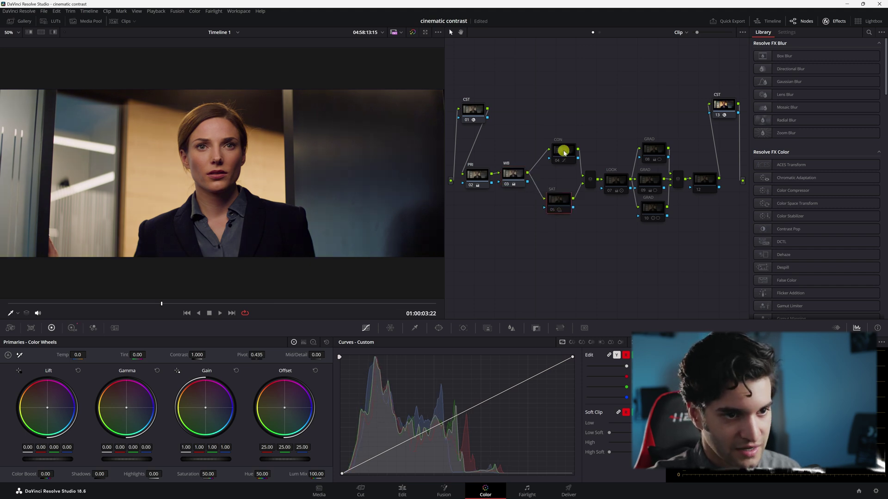
pyautogui.moveTo(564, 150); pyautogui.dragTo(558, 148)
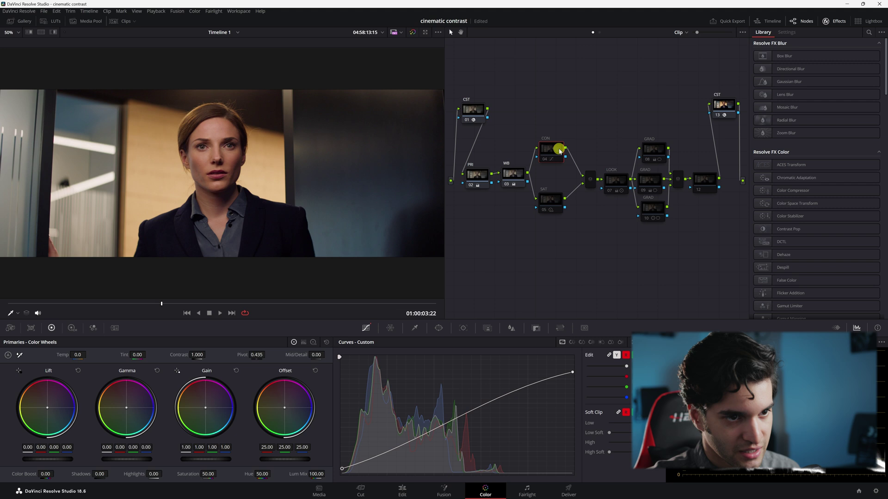
pyautogui.moveTo(561, 204); pyautogui.dragTo(554, 189)
pyautogui.moveTo(550, 151); pyautogui.dragTo(553, 154)
pyautogui.click(558, 181)
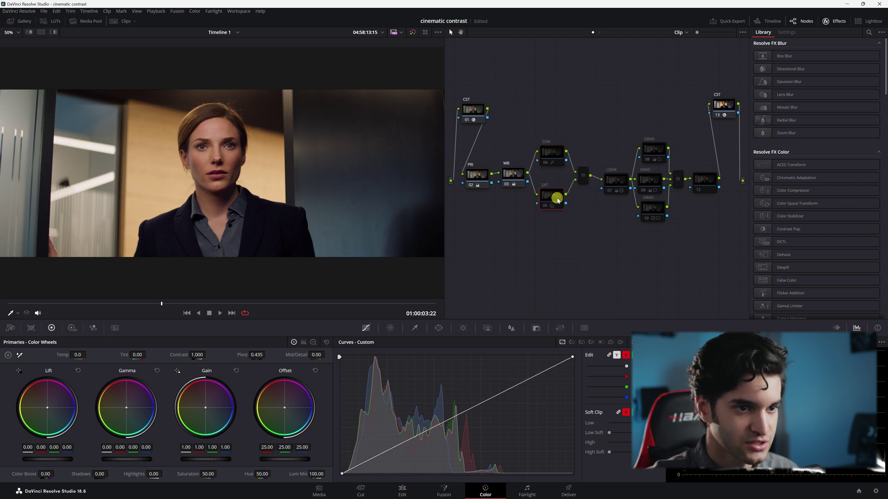
pyautogui.moveTo(558, 204); pyautogui.dragTo(555, 198)
# Fine-tune the CON and SAT node alignment, comparing CON's S-curve with SAT's straight curve.
pyautogui.click(551, 153)
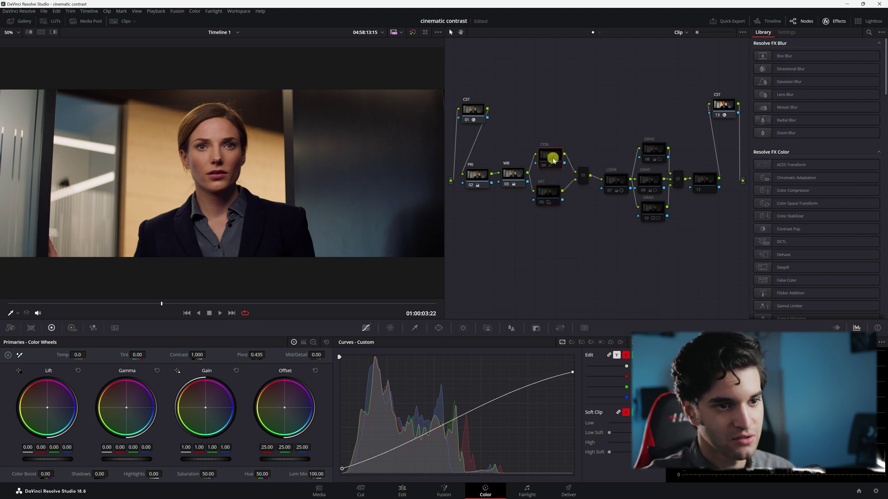
pyautogui.click(554, 187)
pyautogui.moveTo(553, 159); pyautogui.dragTo(554, 156)
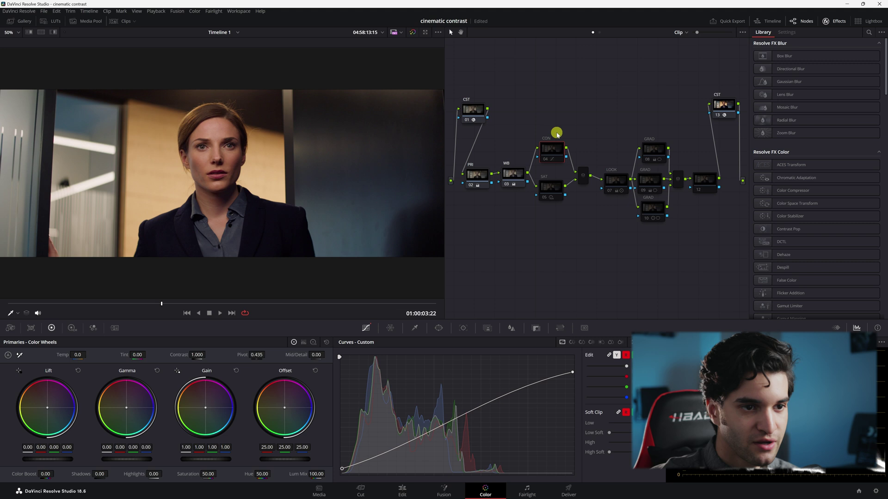
pyautogui.click(551, 187)
pyautogui.moveTo(547, 150); pyautogui.dragTo(549, 154)
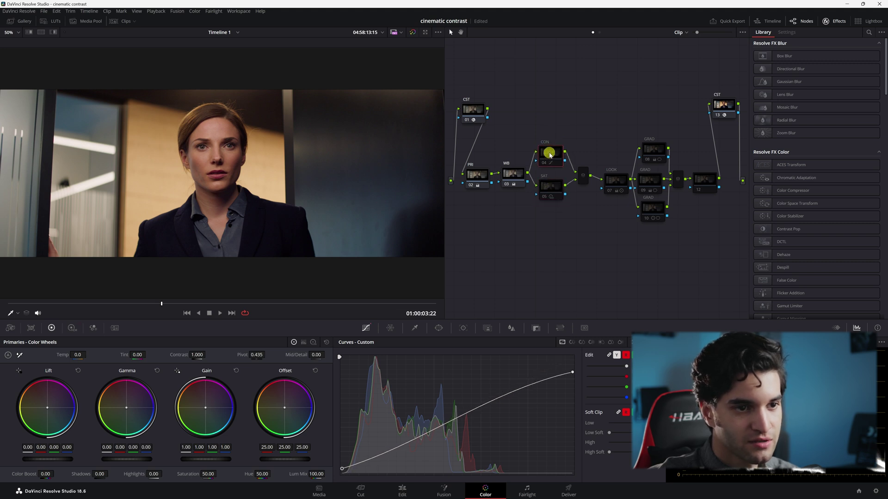
pyautogui.moveTo(549, 188); pyautogui.dragTo(549, 187)
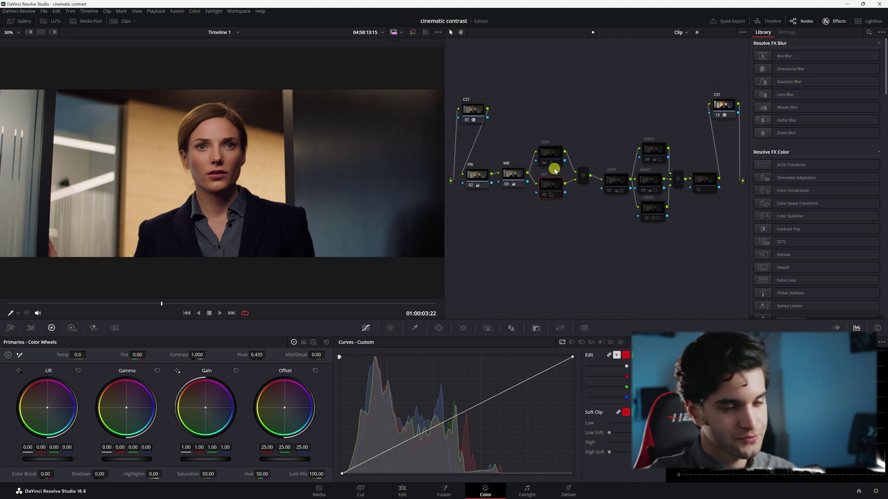
pyautogui.click(554, 169)
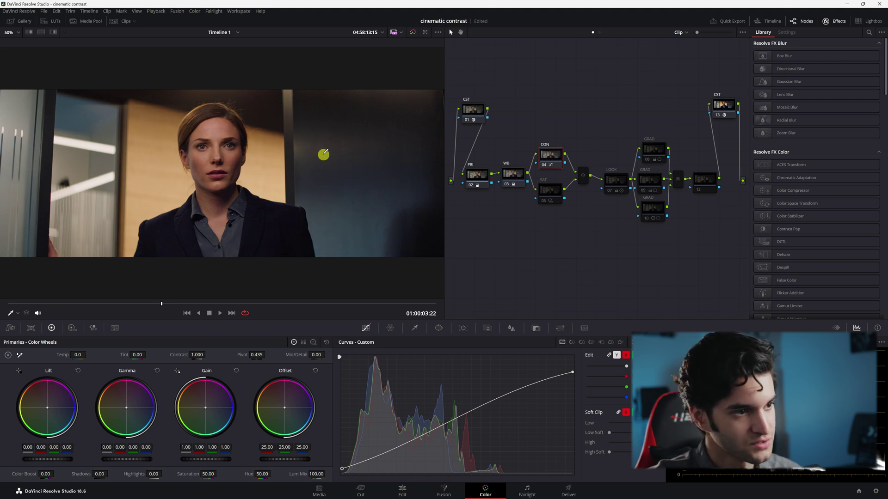
# Select node 05 (SAT) to show its straight, unaltered custom curve.
pyautogui.click(550, 192)
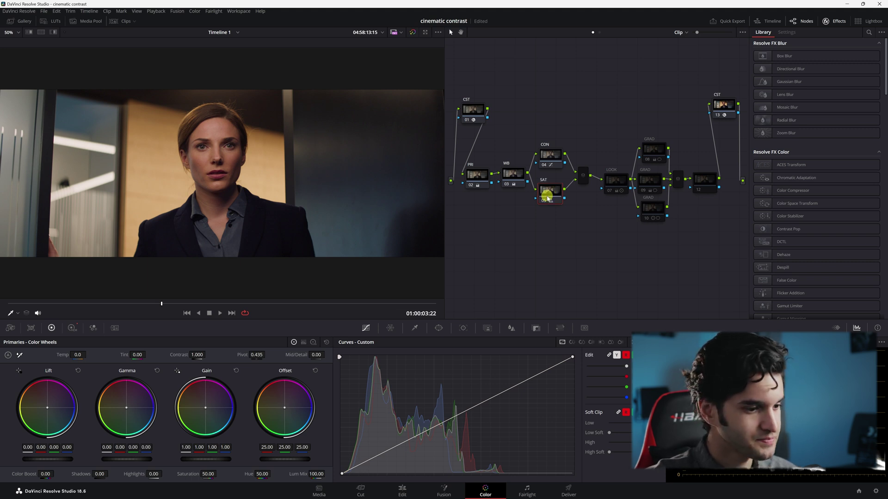
# Select the CON node and adjust its custom curve's white and black end points.
pyautogui.click(539, 159)
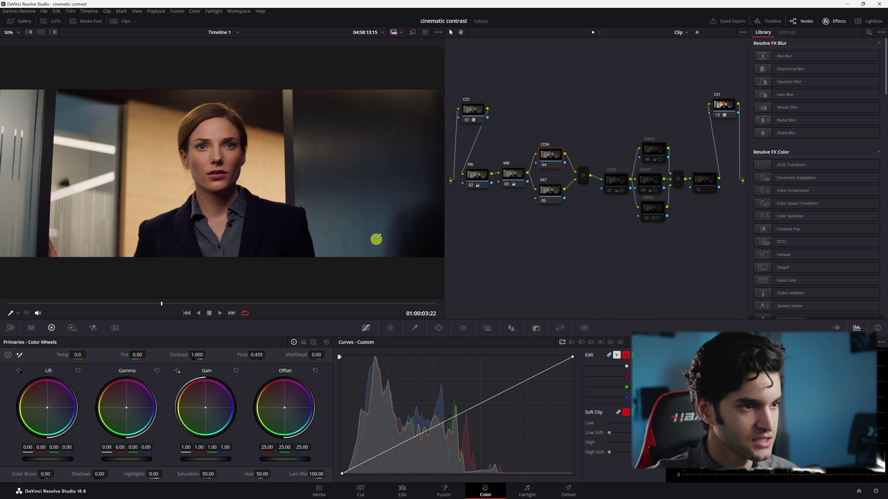
pyautogui.moveTo(548, 179); pyautogui.dragTo(549, 184)
pyautogui.moveTo(572, 357)
pyautogui.mouseDown()
pyautogui.moveTo(571, 375)
pyautogui.moveTo(573, 357)
pyautogui.mouseUp()
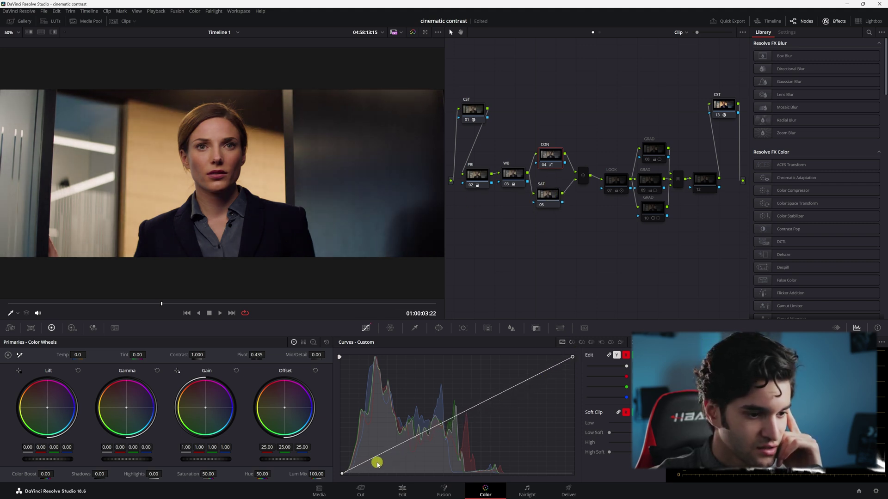
pyautogui.moveTo(341, 473); pyautogui.dragTo(333, 472)
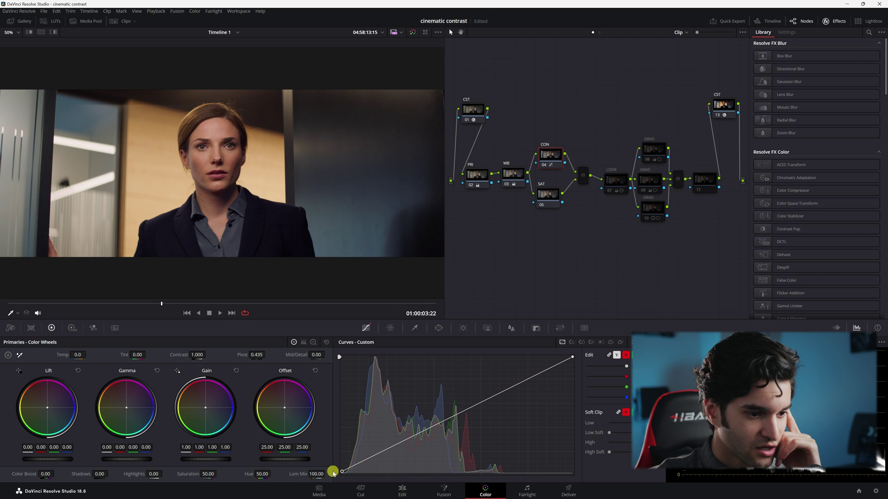
pyautogui.moveTo(572, 357)
pyautogui.mouseDown()
pyautogui.moveTo(572, 370)
pyautogui.moveTo(573, 356)
pyautogui.mouseUp()
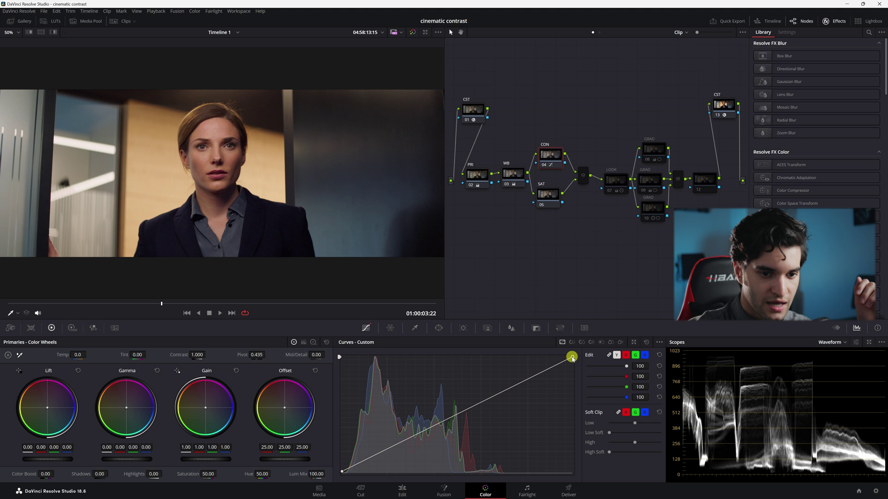
# Drag the curve's white point down and raise its black point slightly.
pyautogui.moveTo(572, 358); pyautogui.dragTo(571, 372)
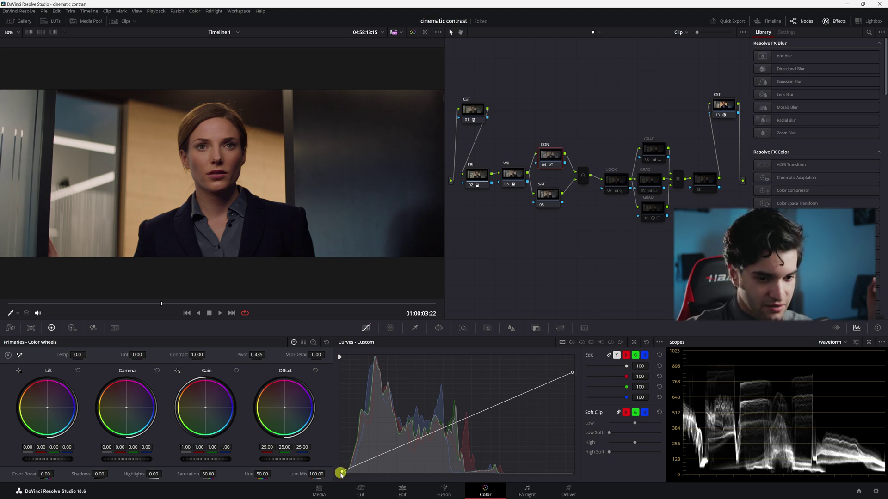
pyautogui.moveTo(341, 473); pyautogui.dragTo(341, 467)
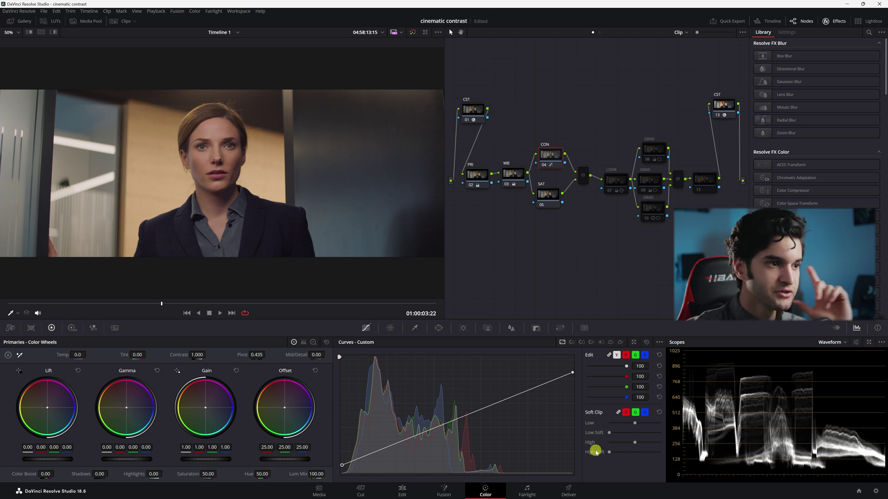
# Turn on Editable Splines and add a slightly raised midpoint on the luminance curve.
pyautogui.click(659, 342)
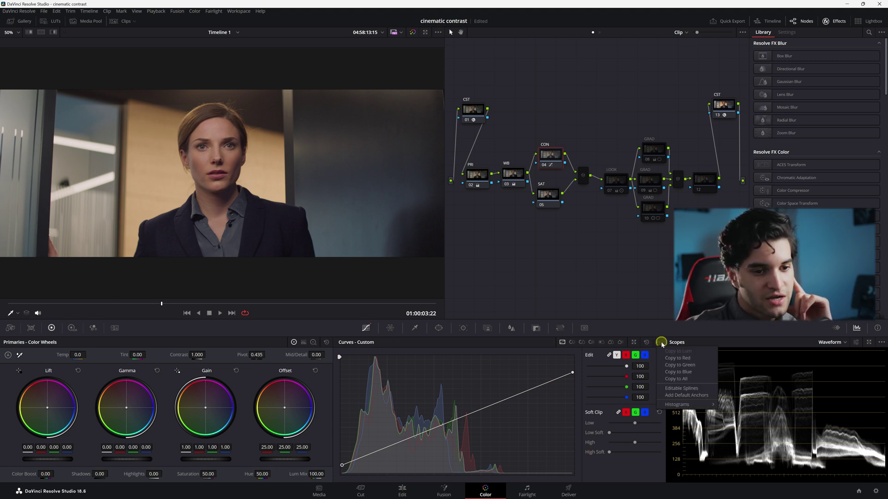
pyautogui.click(688, 390)
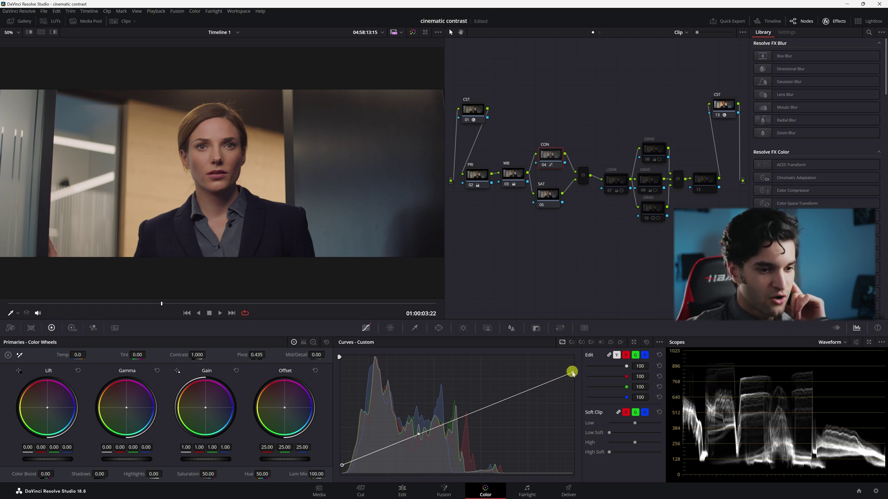
pyautogui.click(495, 403)
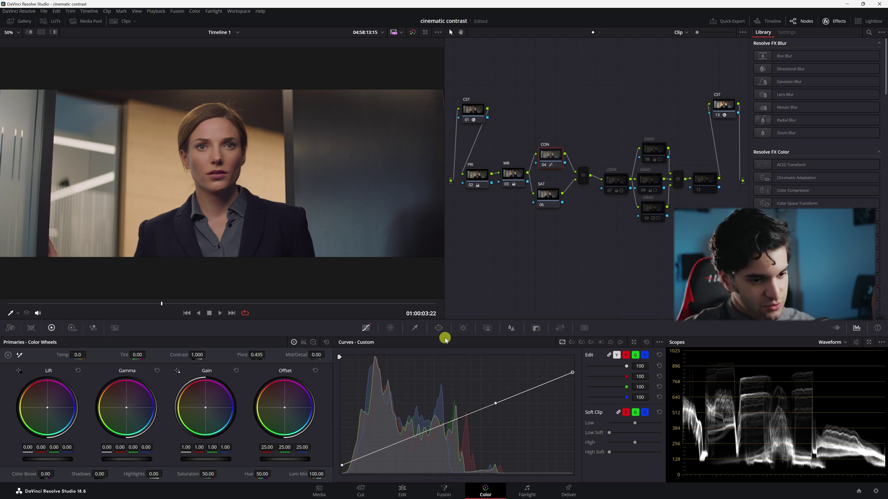
pyautogui.moveTo(495, 404); pyautogui.dragTo(495, 398)
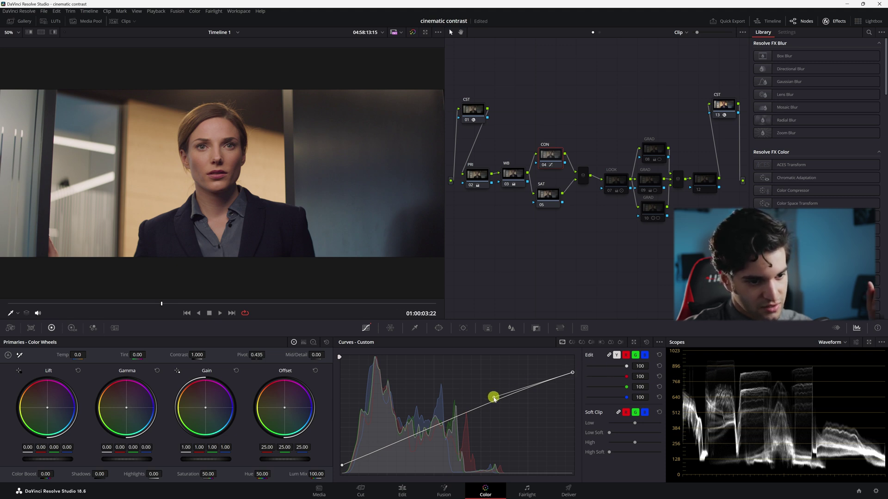
# Bend the curve into a gentle S, delete the extra upper point, soften the top, and save.
pyautogui.moveTo(494, 398); pyautogui.dragTo(500, 387)
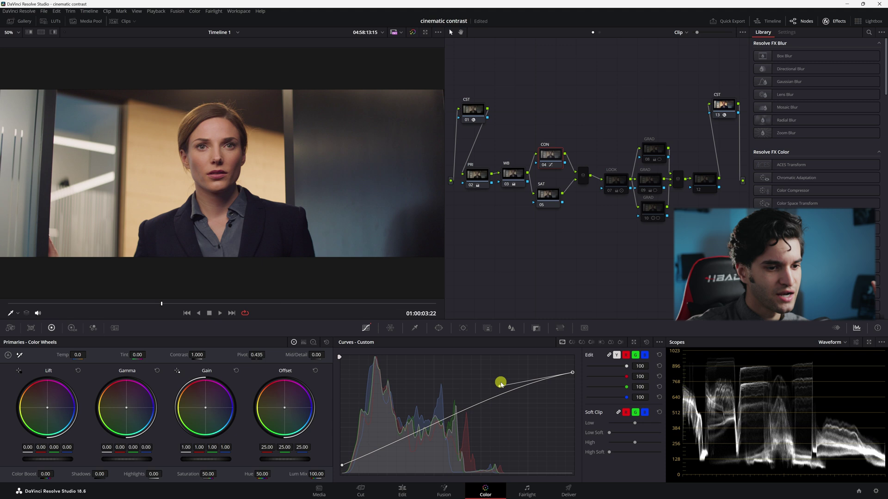
pyautogui.moveTo(499, 383); pyautogui.dragTo(407, 451)
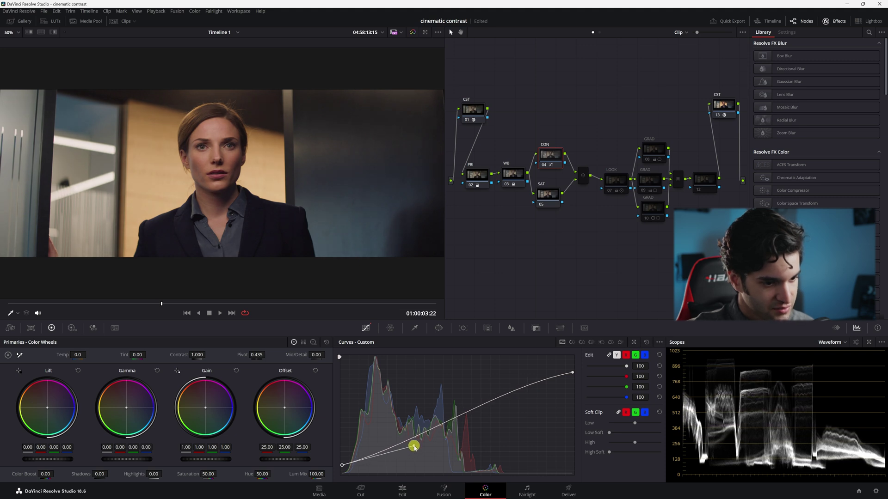
pyautogui.moveTo(415, 448); pyautogui.dragTo(515, 378)
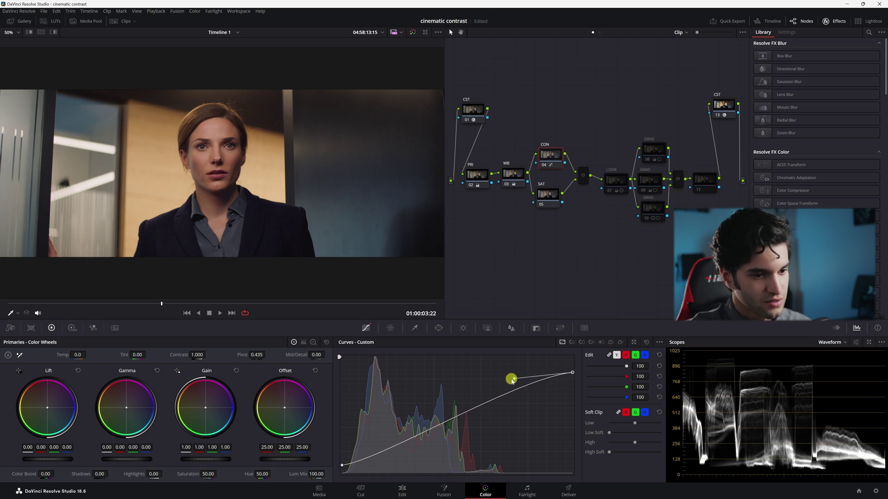
pyautogui.rightClick(515, 380)
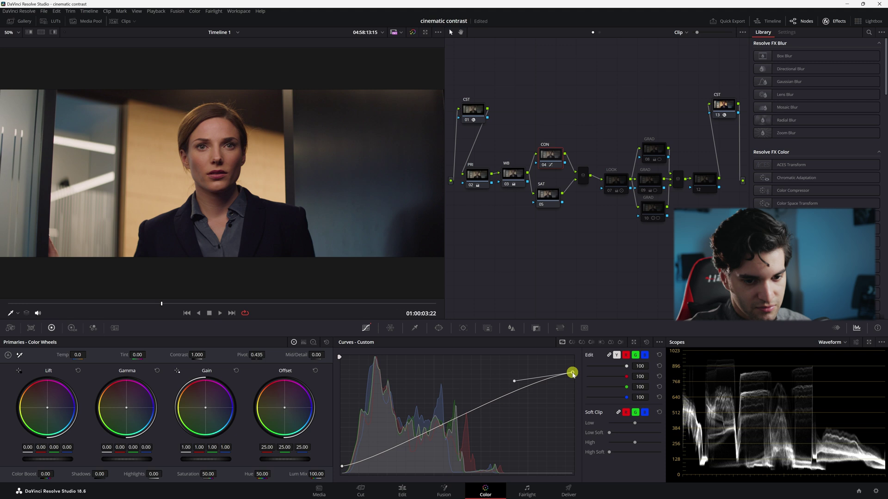
pyautogui.moveTo(573, 373); pyautogui.dragTo(572, 374)
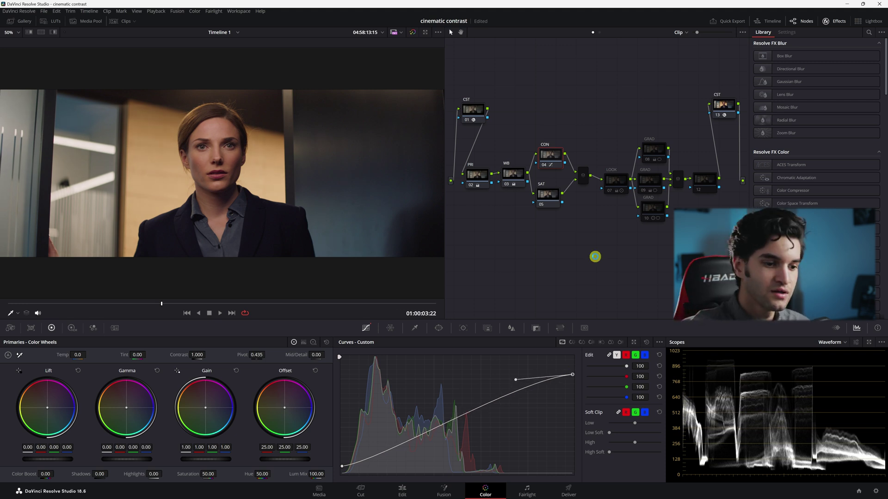
pyautogui.hotkey('ctrl', 's')
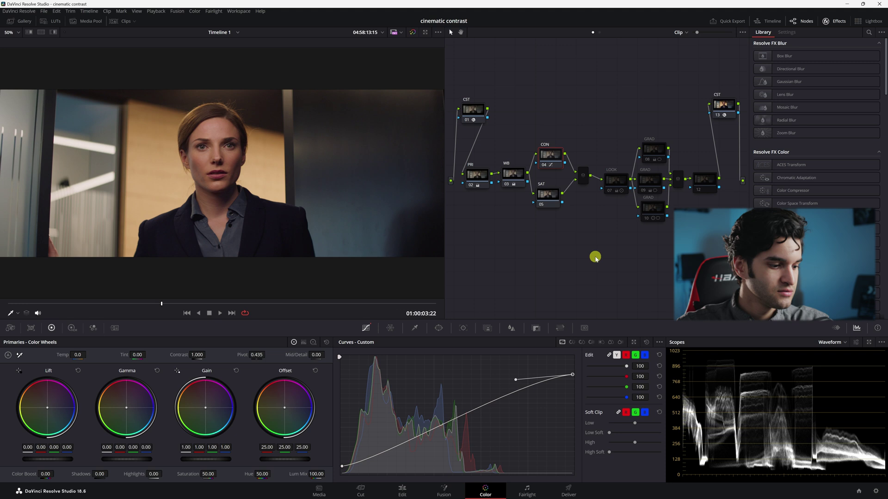
# Disable a node for comparison, then raise the curve's top end and lift its shadow point slightly.
pyautogui.click(542, 193)
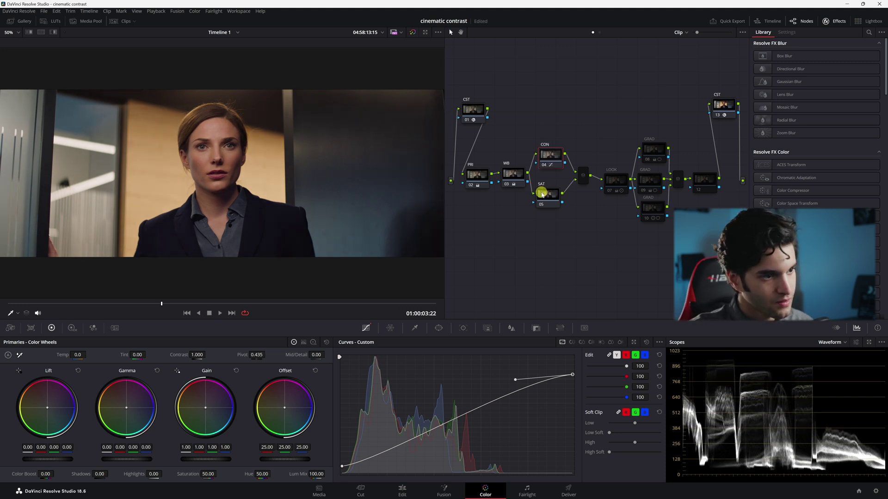
pyautogui.hotkey('ctrl', 'd')
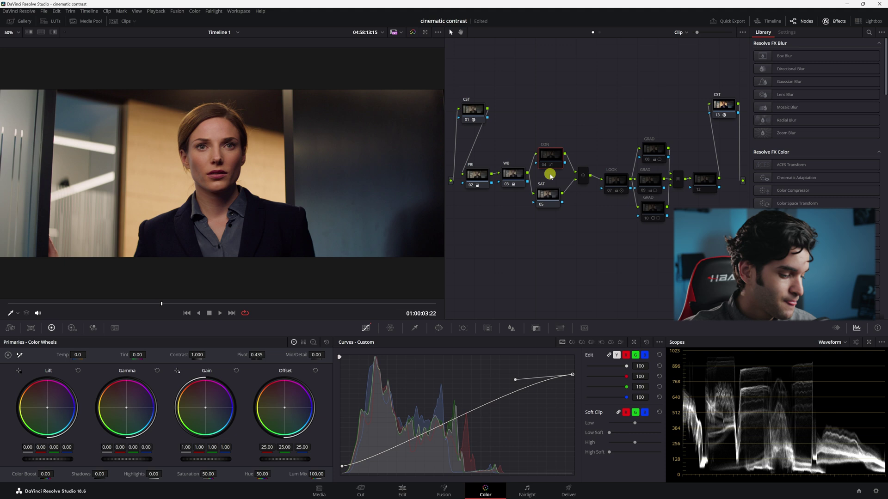
pyautogui.click(572, 375)
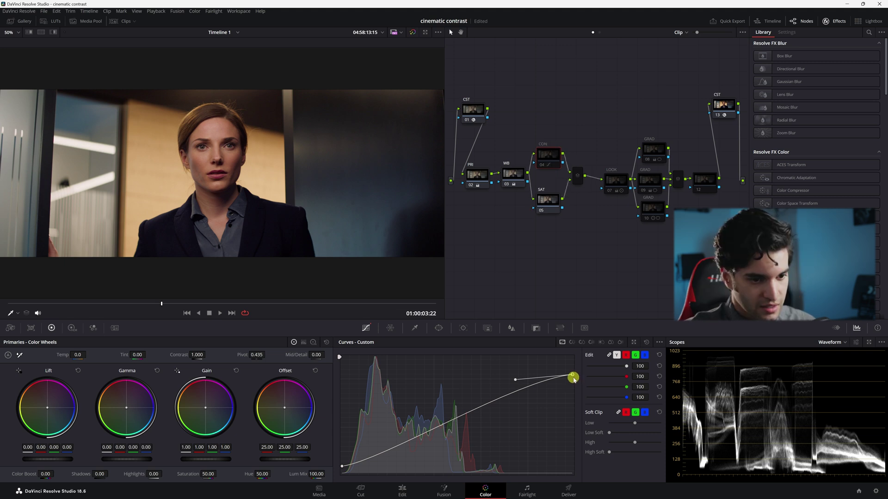
pyautogui.moveTo(572, 375); pyautogui.dragTo(573, 367)
pyautogui.click(341, 470)
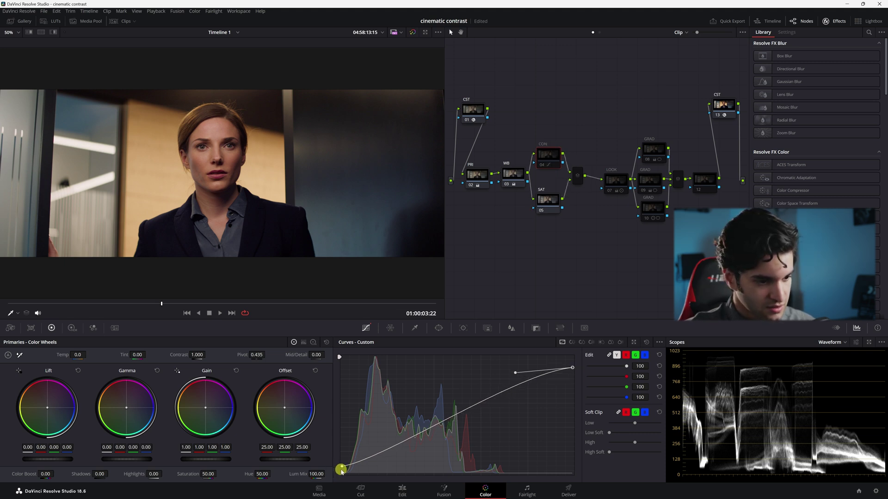
pyautogui.moveTo(342, 469); pyautogui.dragTo(342, 466)
pyautogui.click(578, 182)
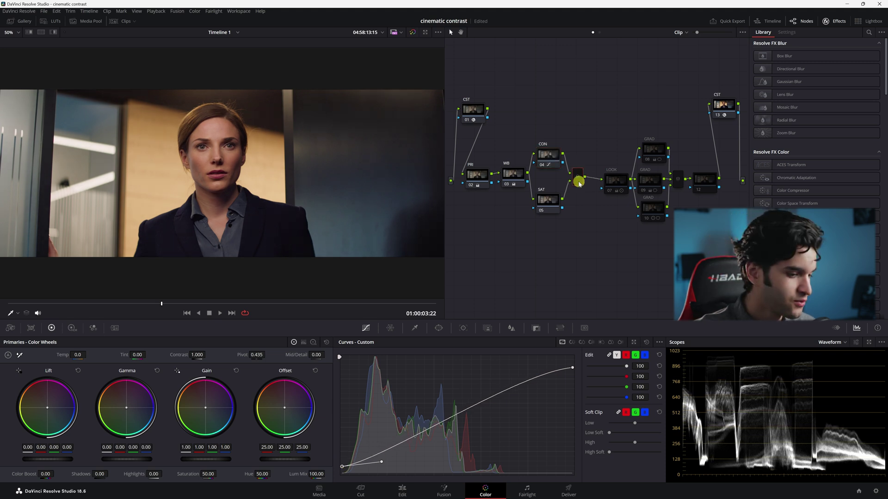
# Disable the LOOK and GRAD nodes, then toggle the CON node off and on twice to compare.
pyautogui.moveTo(604, 258); pyautogui.dragTo(699, 136)
pyautogui.hotkey('ctrl', 'd')
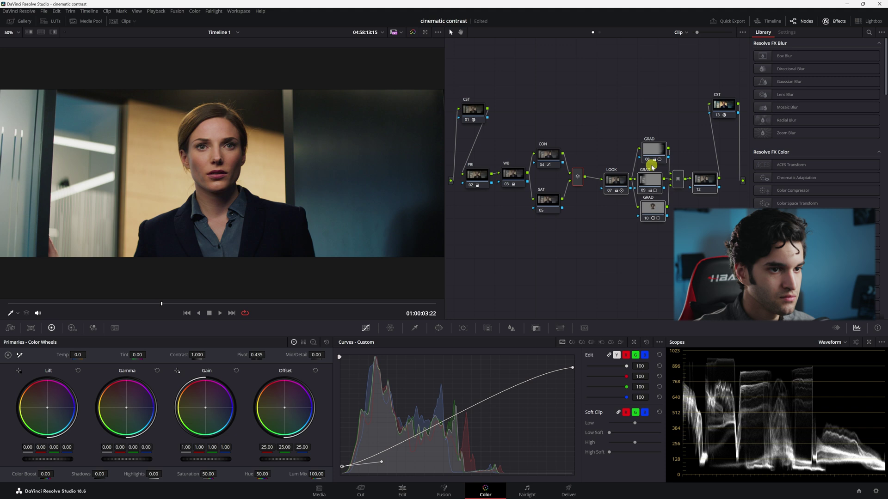
pyautogui.click(549, 152)
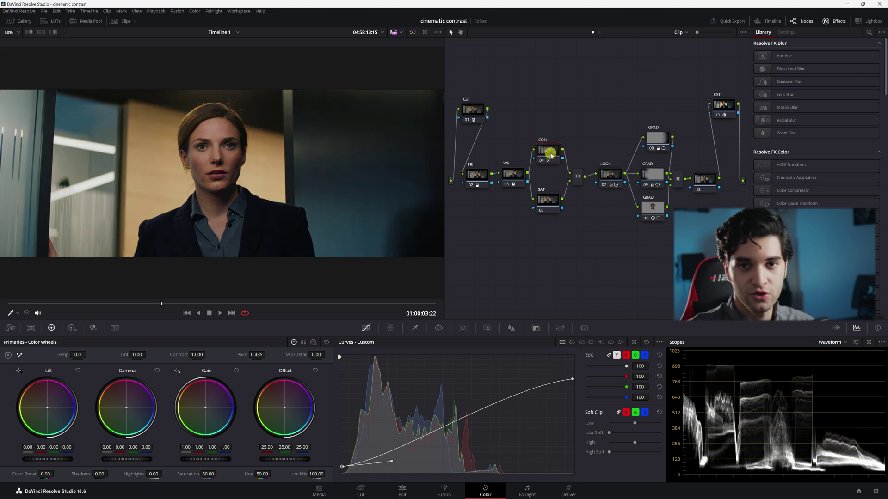
pyautogui.hotkey('ctrl', 'd')
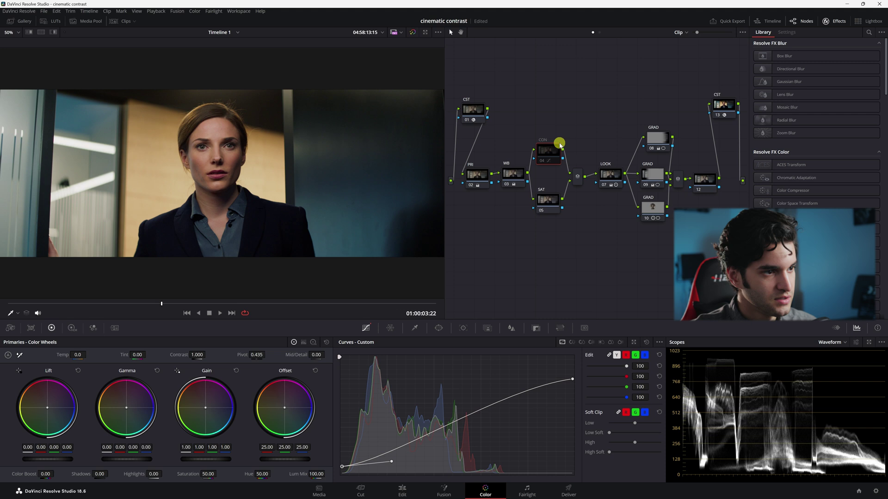
pyautogui.hotkey('ctrl', 'd')
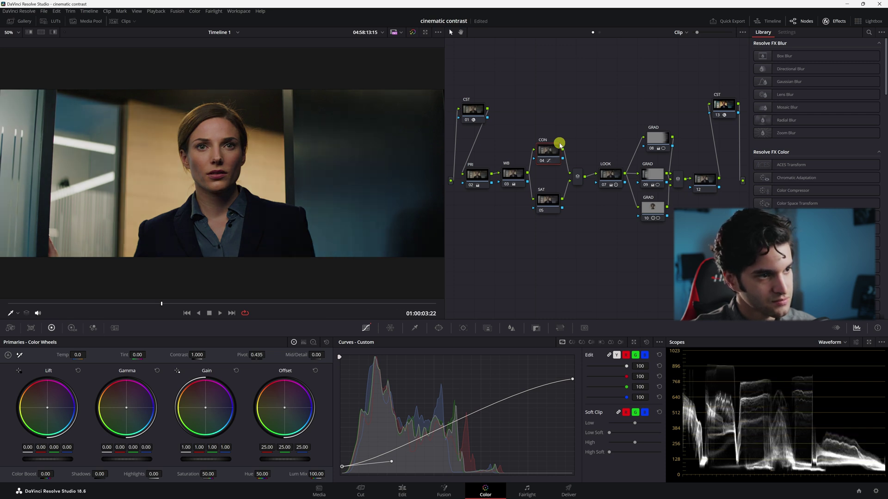
pyautogui.hotkey('ctrl', 'd')
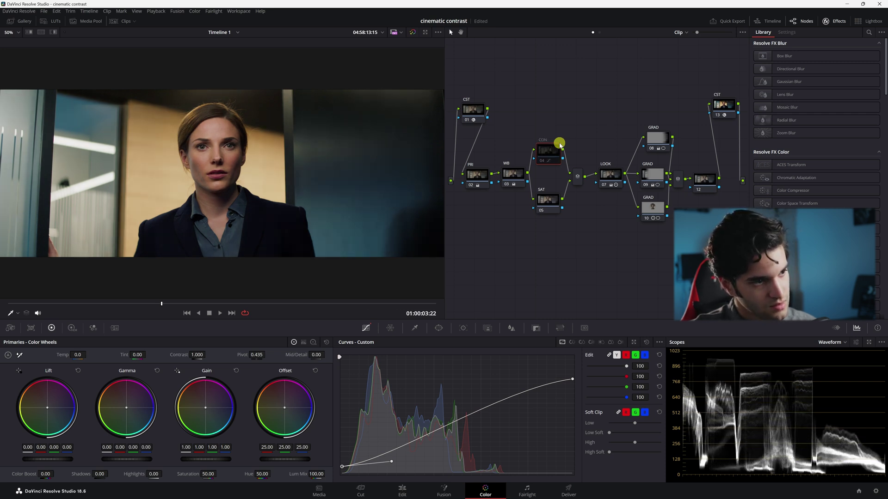
pyautogui.hotkey('ctrl', 'd')
pyautogui.click(652, 207)
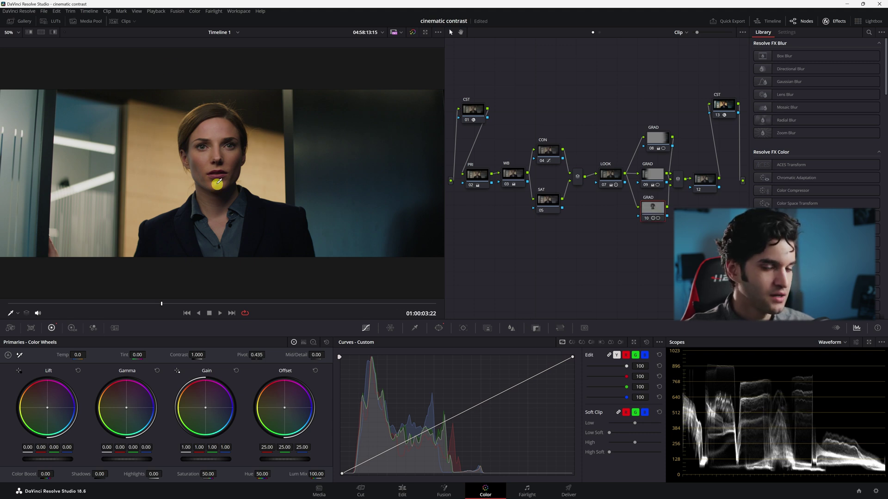
# Stretch GRAD node 10's circle window into a taller oval (aspect 36.94) and lower it over the face.
pyautogui.click(438, 328)
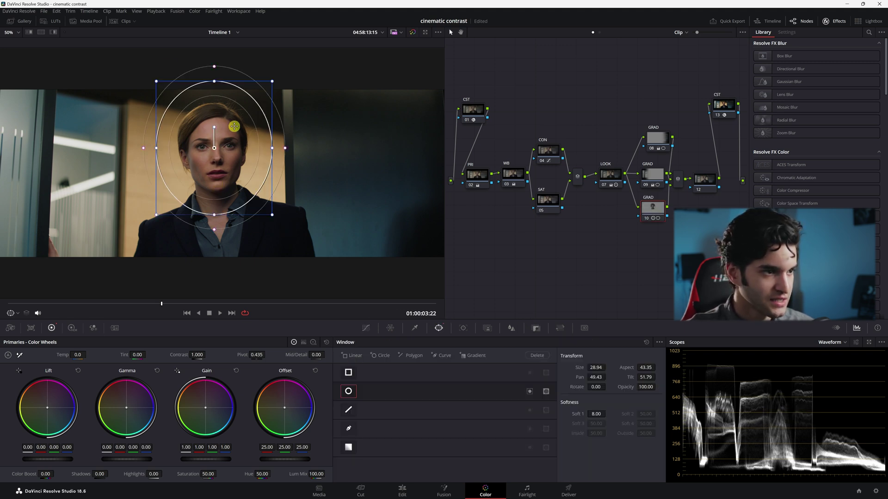
pyautogui.moveTo(214, 214); pyautogui.dragTo(215, 226)
pyautogui.moveTo(226, 158); pyautogui.dragTo(227, 166)
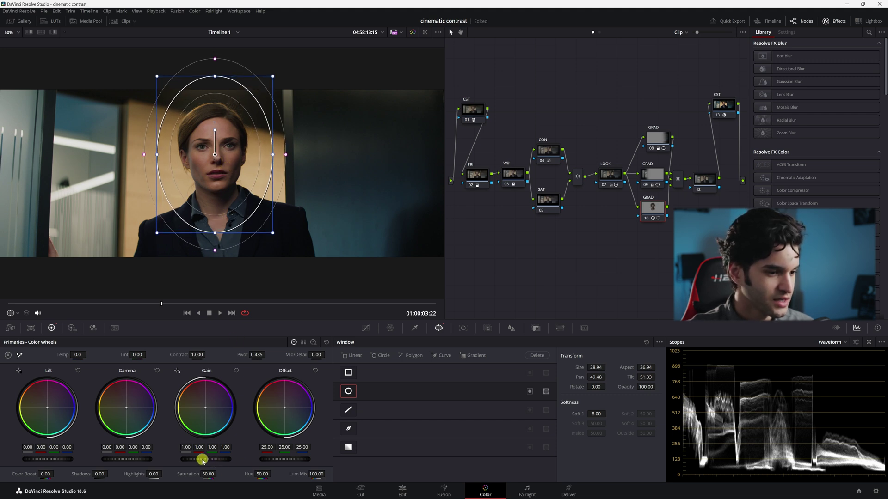
pyautogui.click(703, 179)
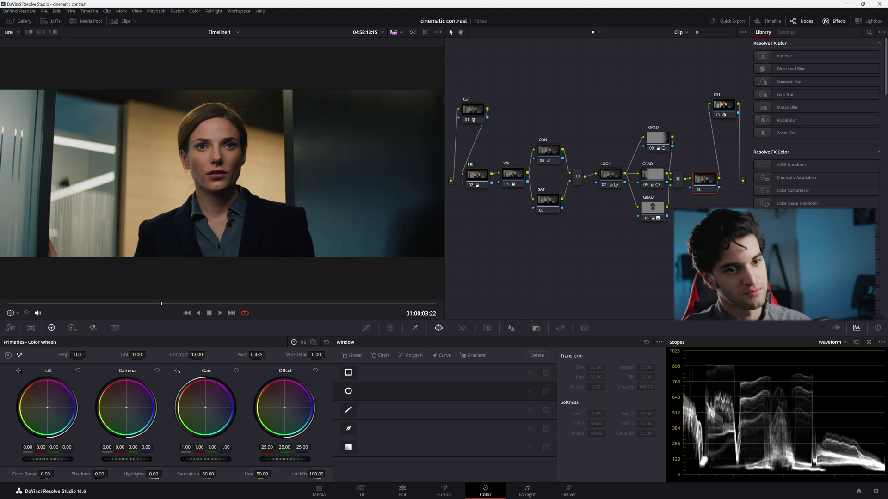
# Reselect the SAT node and drag its Saturation down from 50 to 44.
pyautogui.moveTo(546, 201); pyautogui.dragTo(547, 193)
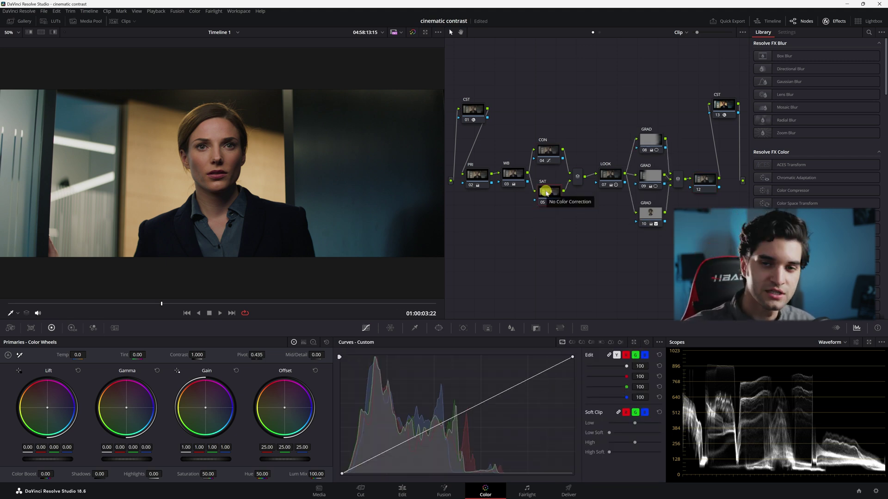
pyautogui.moveTo(545, 193); pyautogui.dragTo(545, 196)
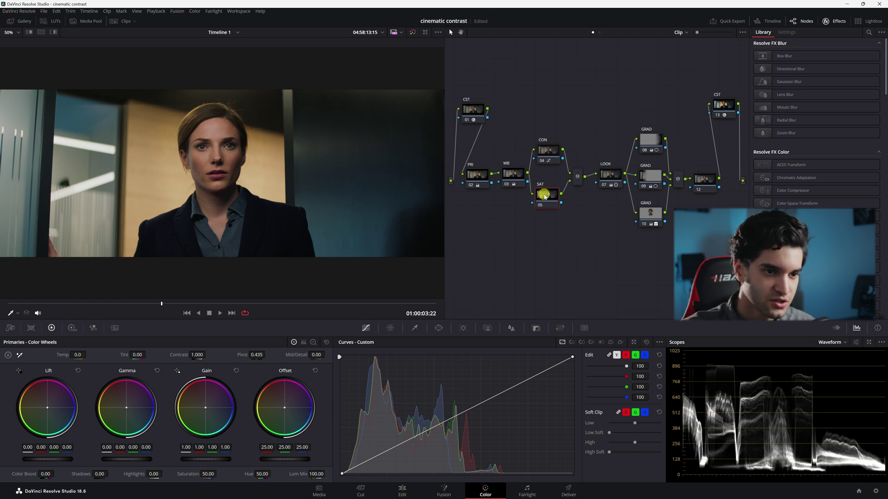
pyautogui.click(548, 153)
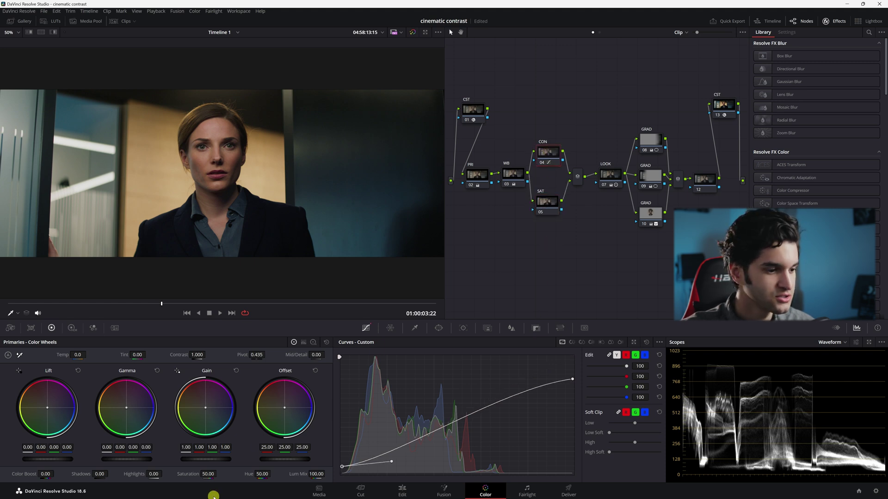
pyautogui.click(551, 203)
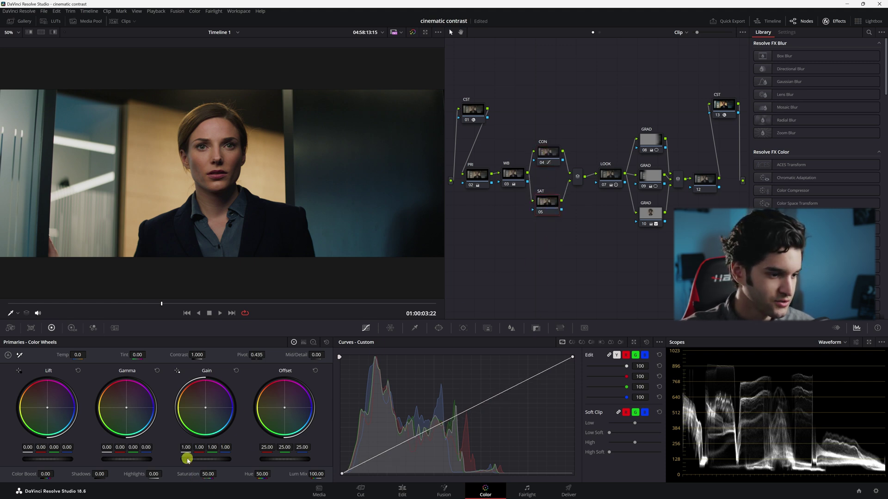
pyautogui.moveTo(191, 475)
pyautogui.mouseDown()
pyautogui.moveTo(180, 475)
pyautogui.moveTo(201, 477)
pyautogui.moveTo(181, 477)
pyautogui.mouseUp()
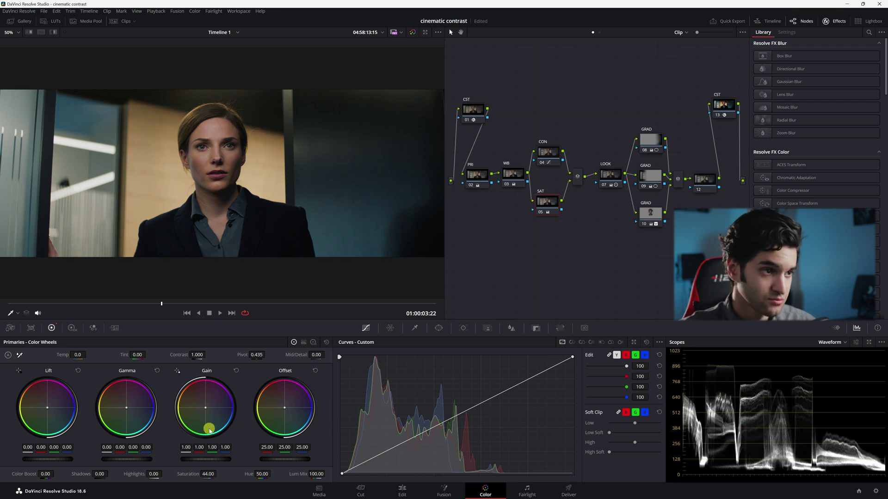